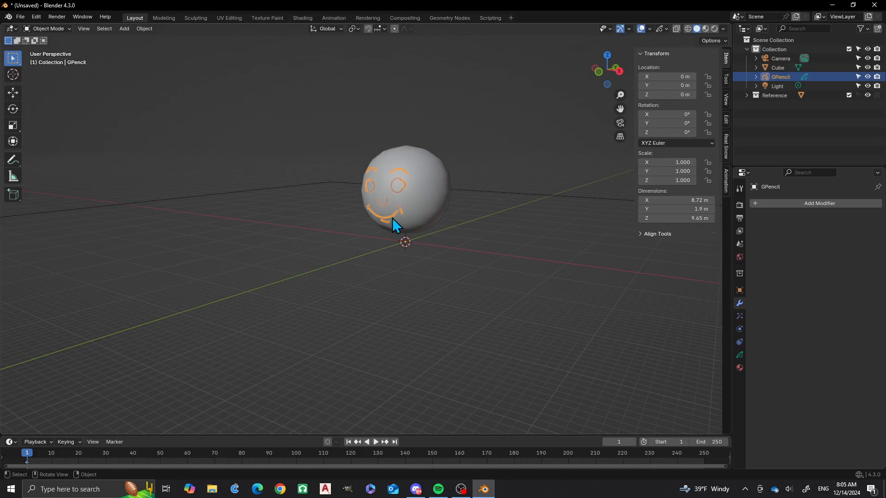
Create a new geometry node tree on the grease pencil face in the Geometry Nodes workspace, and move Group Input farther from Group Output.
{"action": "middle_click_drag", "start_coordinate": [391, 197], "coordinate": [389, 221]}
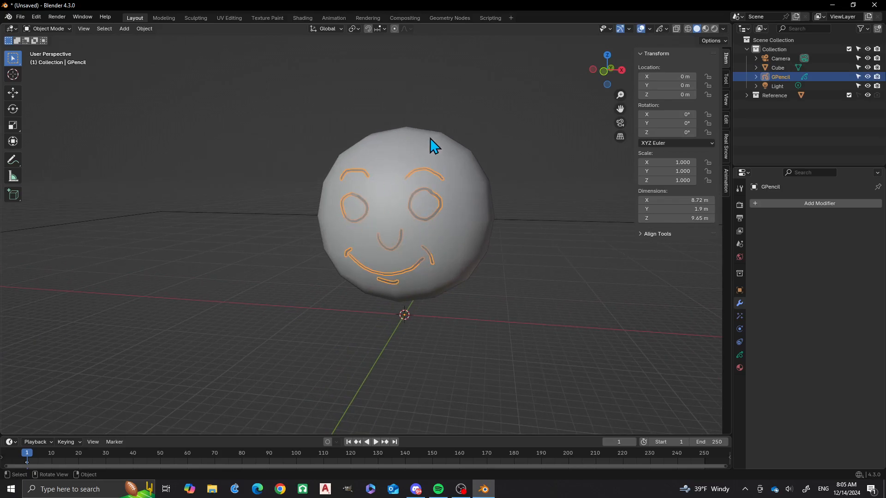
{"action": "left_click", "coordinate": [433, 149]}
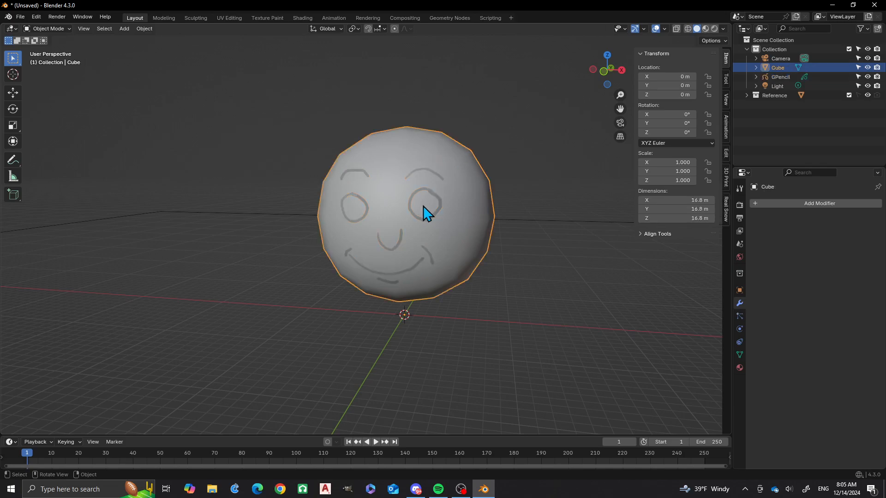
{"action": "left_click", "coordinate": [432, 194]}
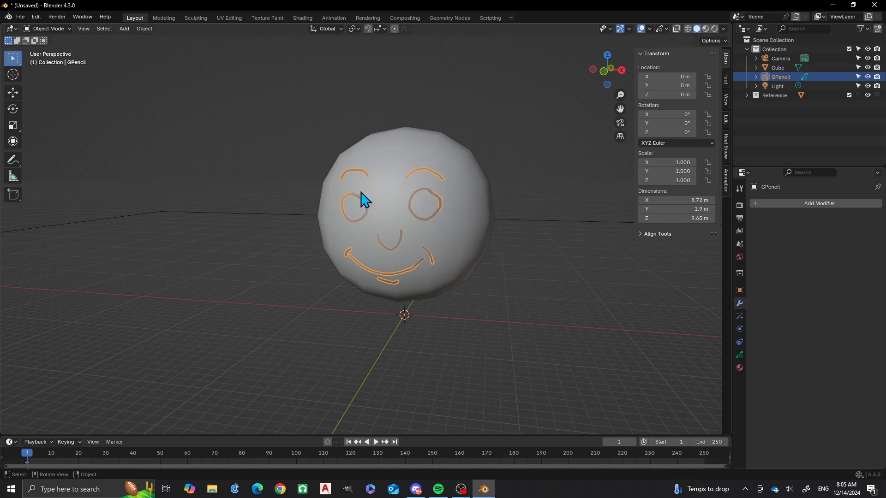
{"action": "left_click", "coordinate": [450, 18]}
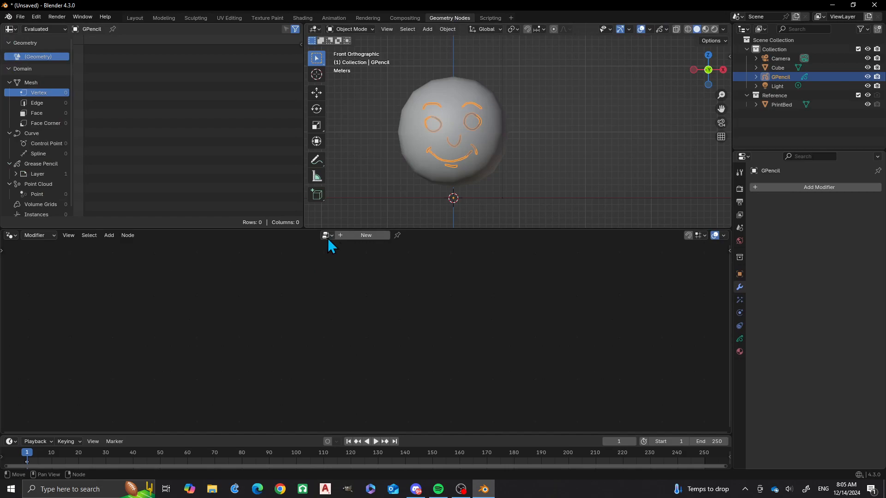
{"action": "left_click", "coordinate": [342, 236]}
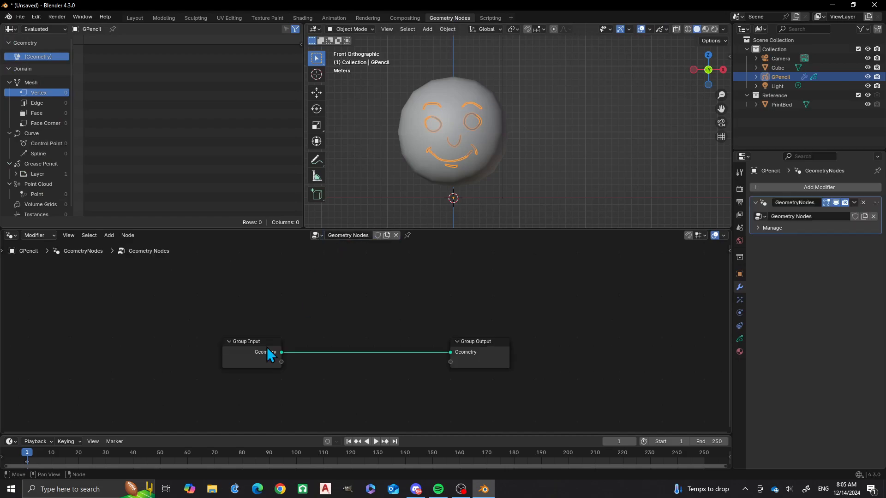
{"action": "left_click_drag", "start_coordinate": [257, 341], "coordinate": [130, 350]}
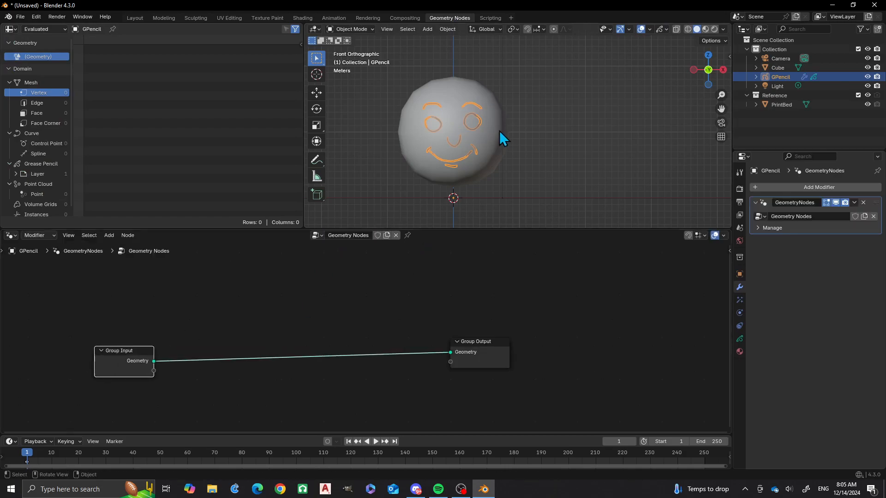
Add a Curve to Mesh node between Group Input and Group Output.
{"action": "key", "text": "shift+a"}
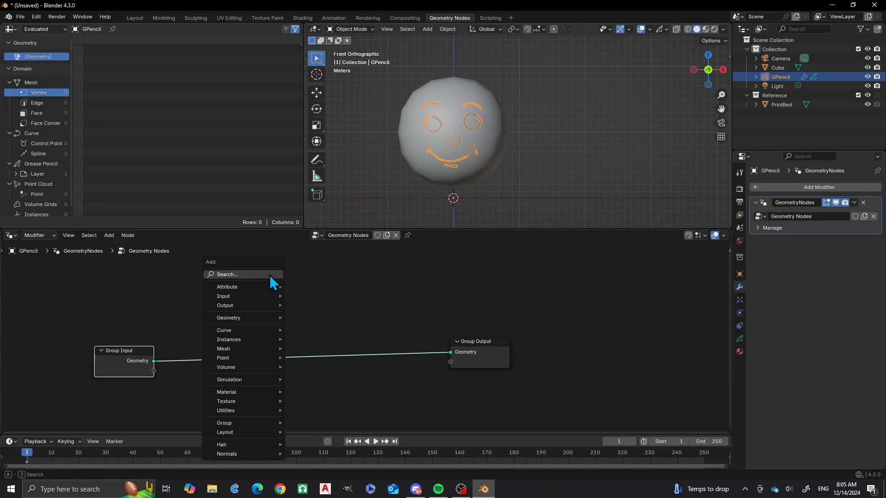
{"action": "left_click", "coordinate": [269, 274]}
{"action": "type", "text": "to mesh"}
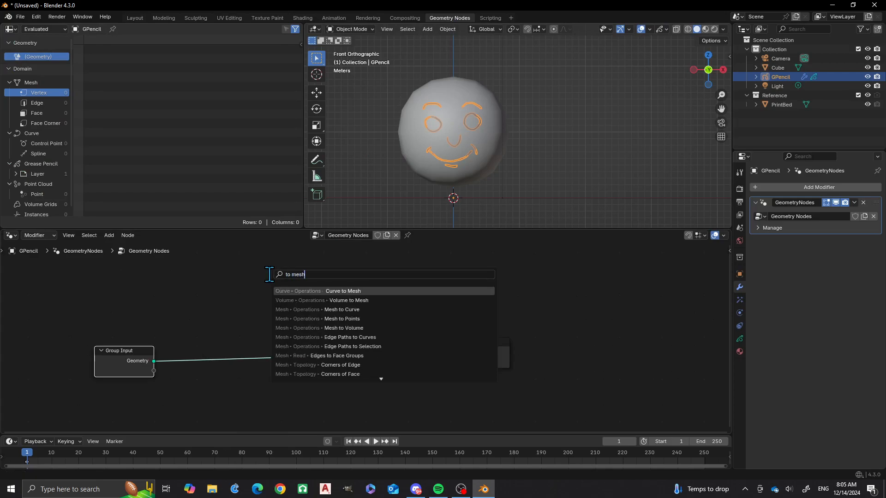
{"action": "key", "text": "Return"}
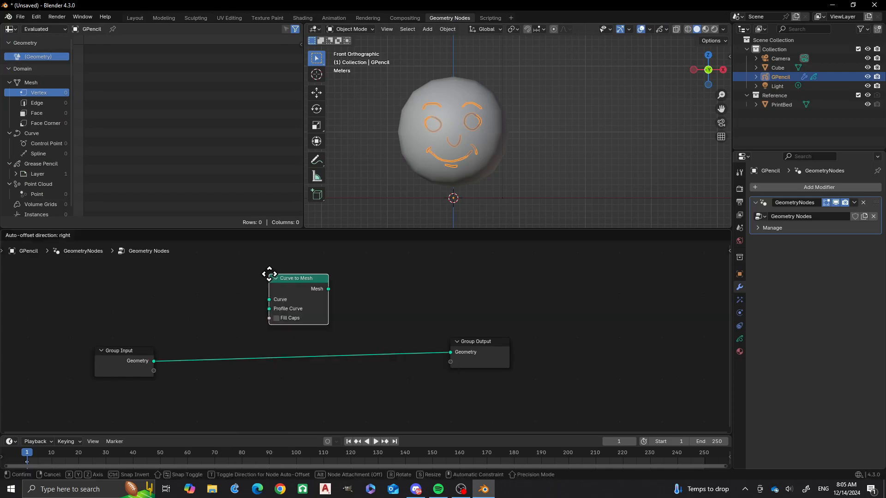
{"action": "left_click", "coordinate": [274, 330]}
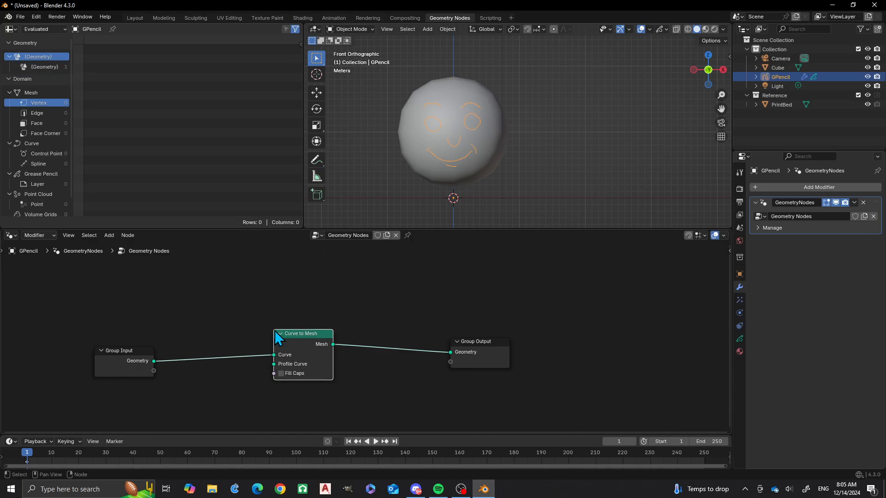
Feed a Curve Circle node into the Profile Curve of Curve to Mesh and enable Fill Caps.
{"action": "scroll", "coordinate": [474, 122], "scroll_direction": "up", "scroll_amount": 4}
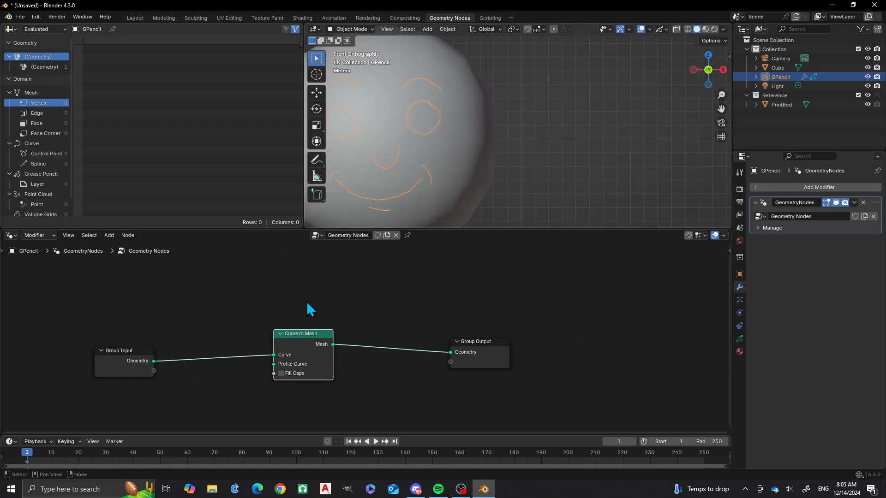
{"action": "left_click_drag", "start_coordinate": [274, 364], "coordinate": [204, 392]}
{"action": "type", "text": "c"}
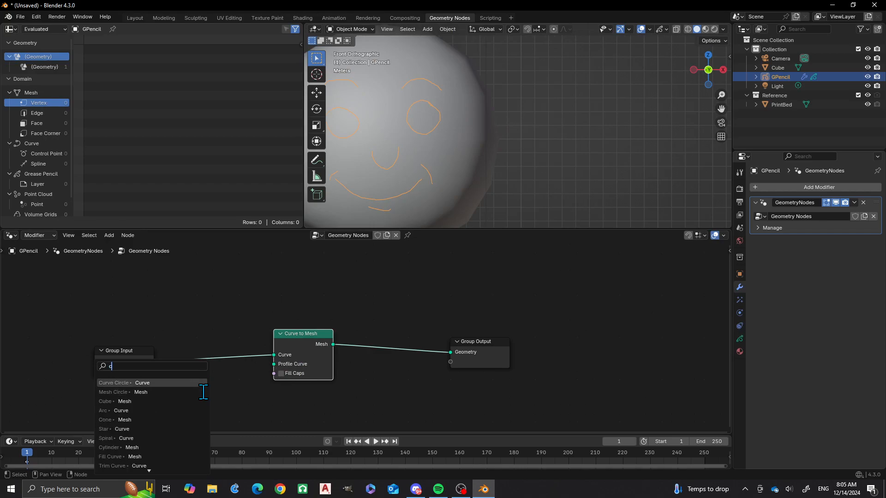
{"action": "type", "text": "ircle curve"}
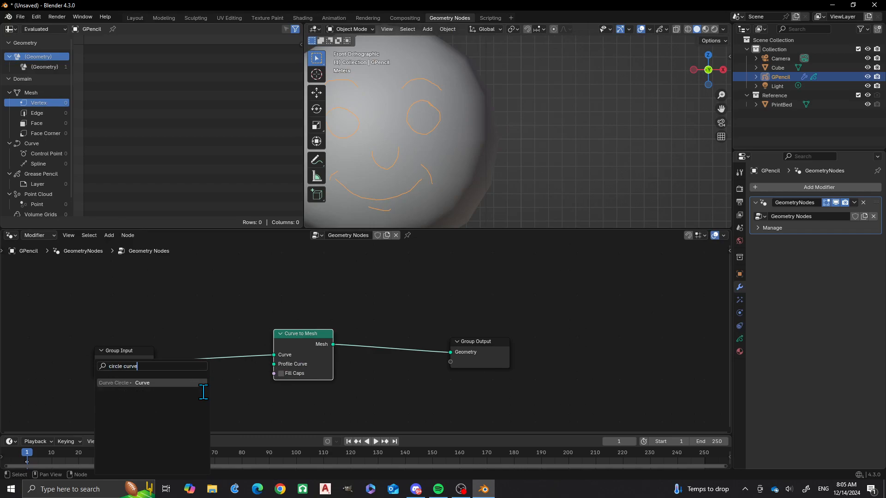
{"action": "key", "text": "Return"}
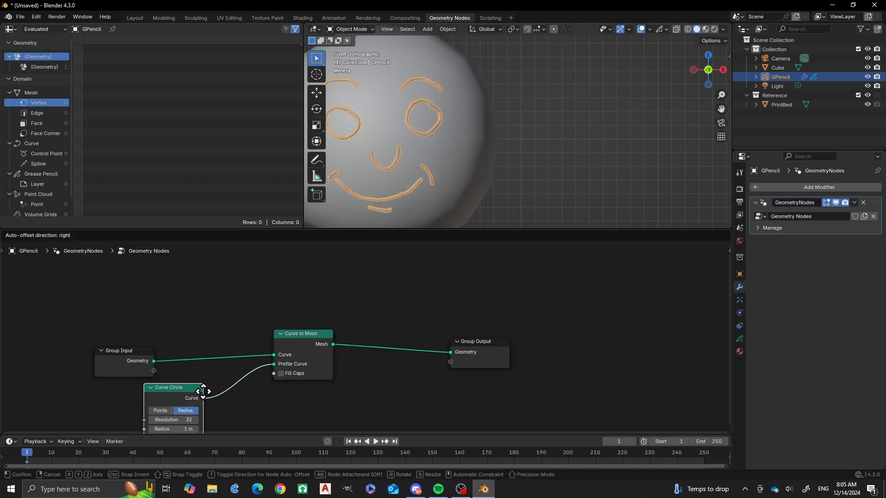
{"action": "left_click", "coordinate": [176, 396]}
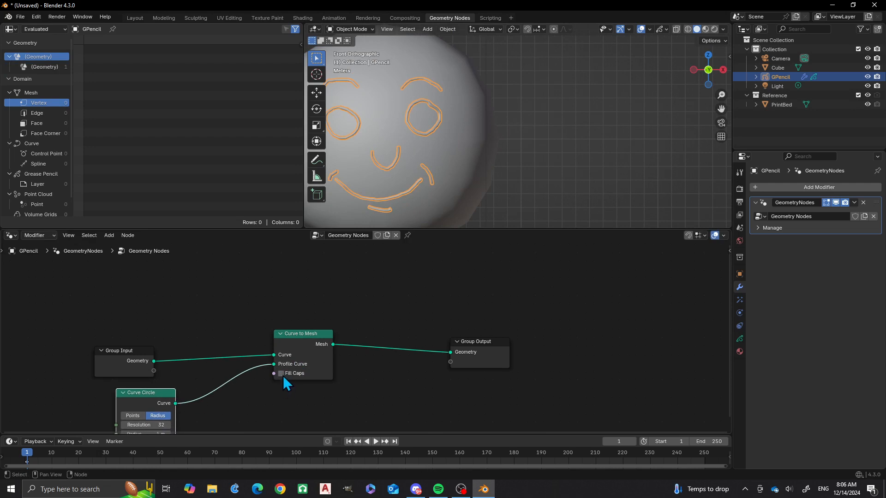
{"action": "left_click", "coordinate": [281, 373]}
Try to apply the grease pencil's GeometryNodes modifier to the active keyframe, and unlink its node tree.
{"action": "scroll", "coordinate": [456, 146], "scroll_direction": "down", "scroll_amount": 4}
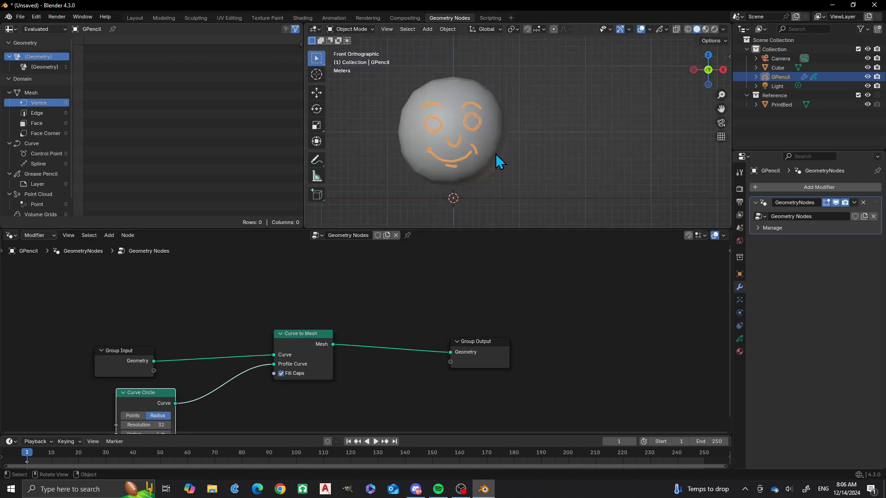
{"action": "middle_click_drag", "start_coordinate": [495, 154], "coordinate": [456, 176]}
{"action": "scroll", "coordinate": [431, 138], "scroll_direction": "up", "scroll_amount": 3}
{"action": "mouse_move", "coordinate": [431, 138]}
{"action": "middle_mouse_down", "text": "shift"}
{"action": "mouse_move", "coordinate": [554, 147]}
{"action": "mouse_move", "coordinate": [498, 153]}
{"action": "mouse_move", "coordinate": [483, 128]}
{"action": "mouse_move", "coordinate": [544, 139]}
{"action": "mouse_move", "coordinate": [522, 126]}
{"action": "mouse_move", "coordinate": [472, 134]}
{"action": "middle_mouse_up", "text": "shift"}
{"action": "scroll", "coordinate": [546, 142], "scroll_direction": "up", "scroll_amount": 2}
{"action": "scroll", "coordinate": [516, 130], "scroll_direction": "down", "scroll_amount": 3}
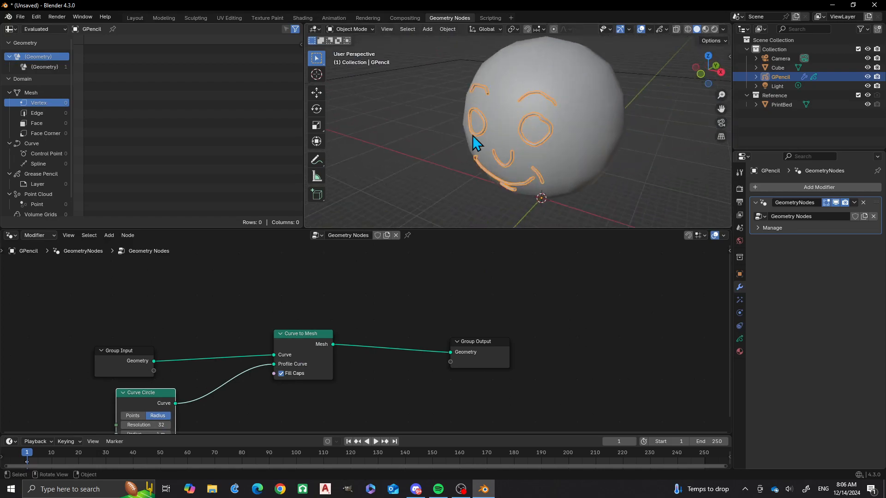
{"action": "left_click", "coordinate": [854, 203]}
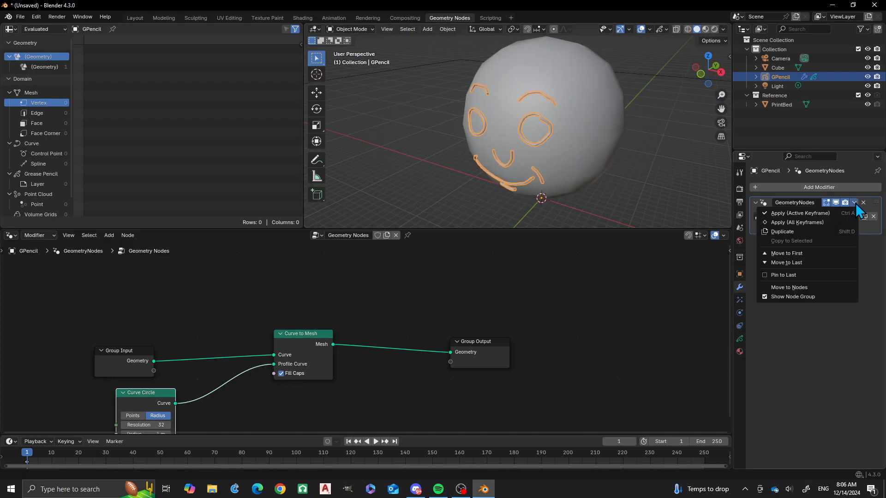
{"action": "left_click", "coordinate": [802, 213]}
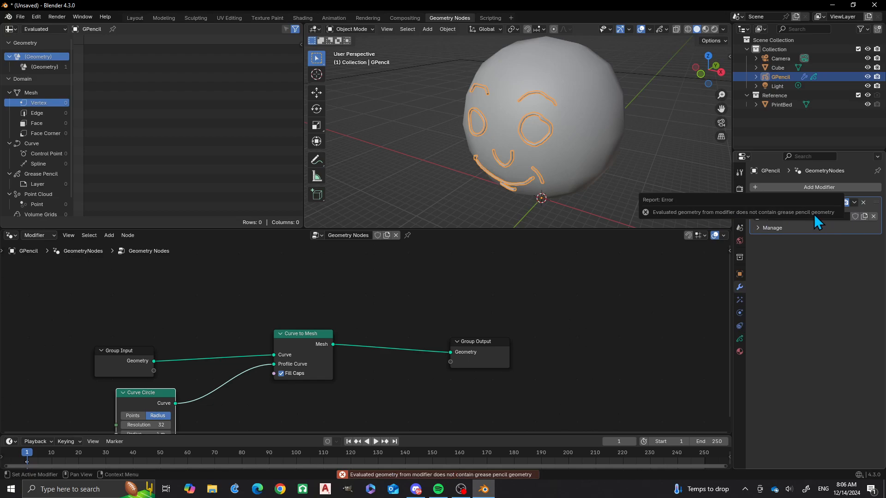
{"action": "left_click", "coordinate": [396, 235]}
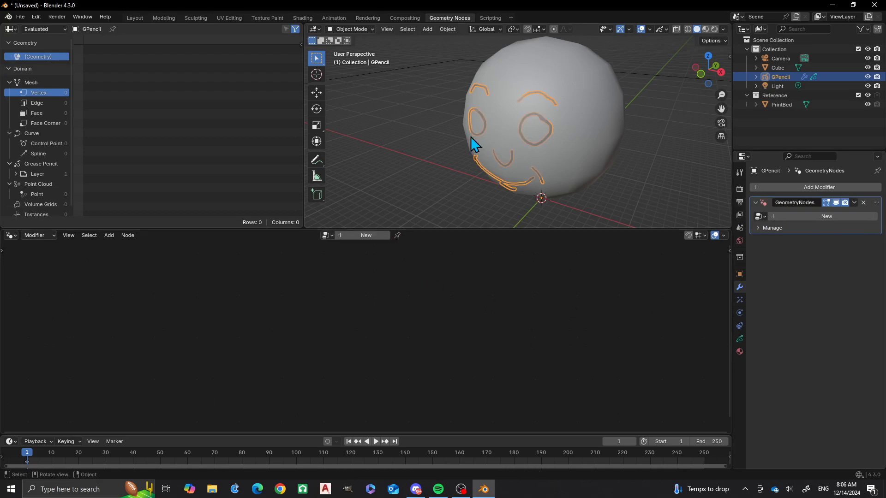
Create a new geometry node tree on the sphere and add an Object Info node for GPencil below Group Input.
{"action": "left_click", "coordinate": [590, 77]}
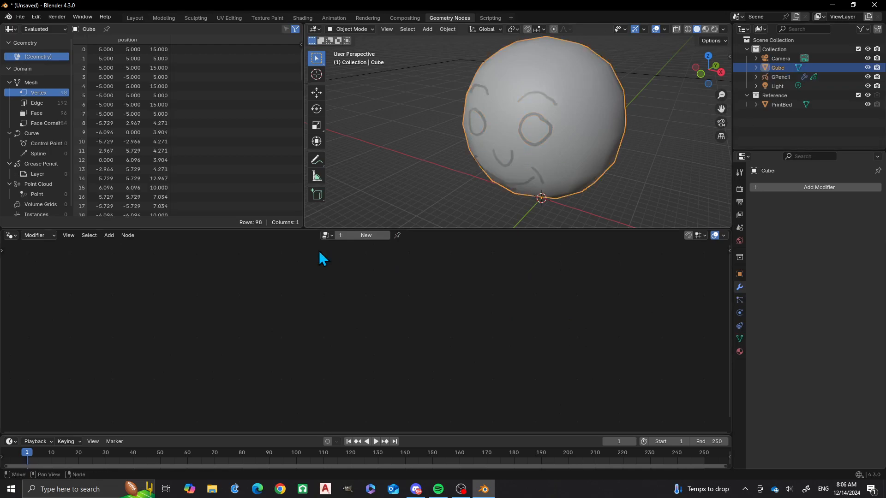
{"action": "left_click", "coordinate": [347, 237]}
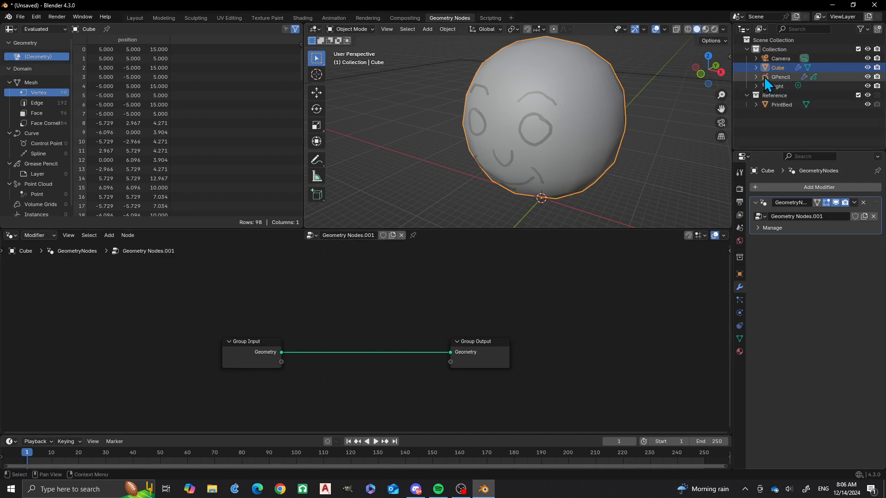
{"action": "left_click_drag", "start_coordinate": [766, 76], "coordinate": [365, 337]}
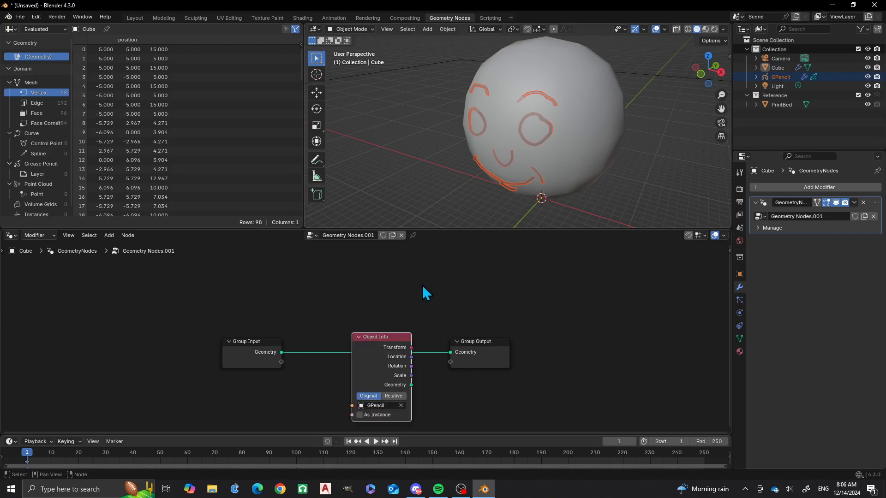
{"action": "left_click_drag", "start_coordinate": [383, 339], "coordinate": [259, 401]}
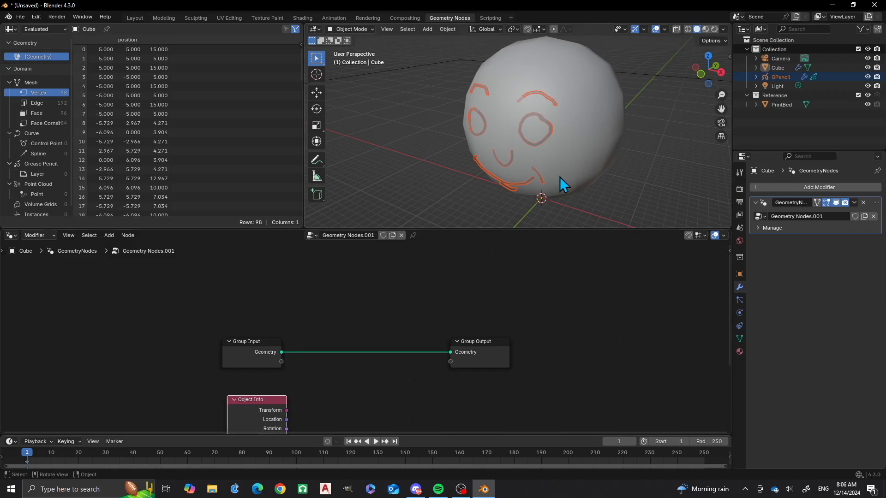
Insert a Join Geometry node between Group Input and Group Output, and space the nodes out to leave room before it.
{"action": "key", "text": "shift+a"}
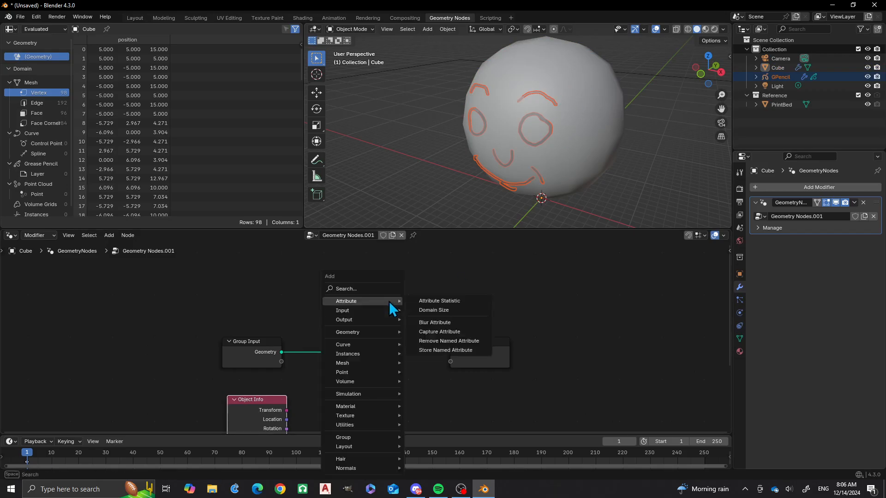
{"action": "left_click", "coordinate": [381, 289]}
{"action": "type", "text": "join geo"}
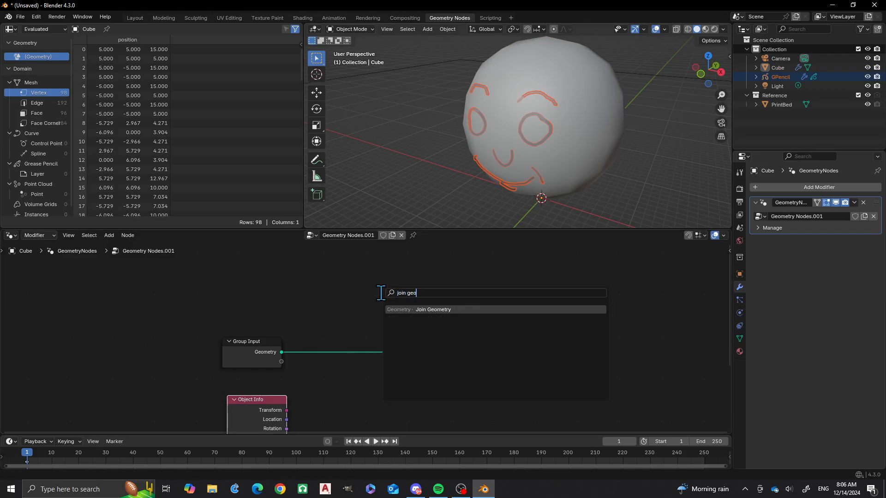
{"action": "key", "text": "Return"}
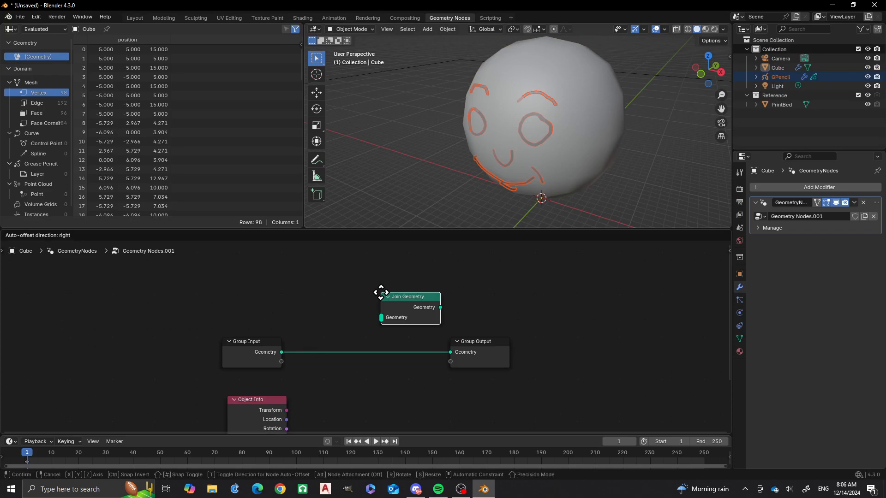
{"action": "left_click", "coordinate": [374, 333]}
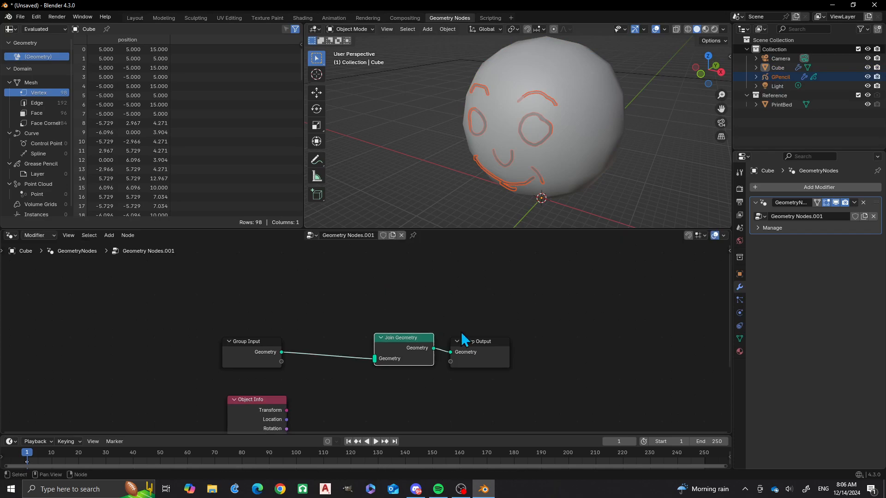
{"action": "left_click_drag", "start_coordinate": [475, 349], "coordinate": [630, 349]}
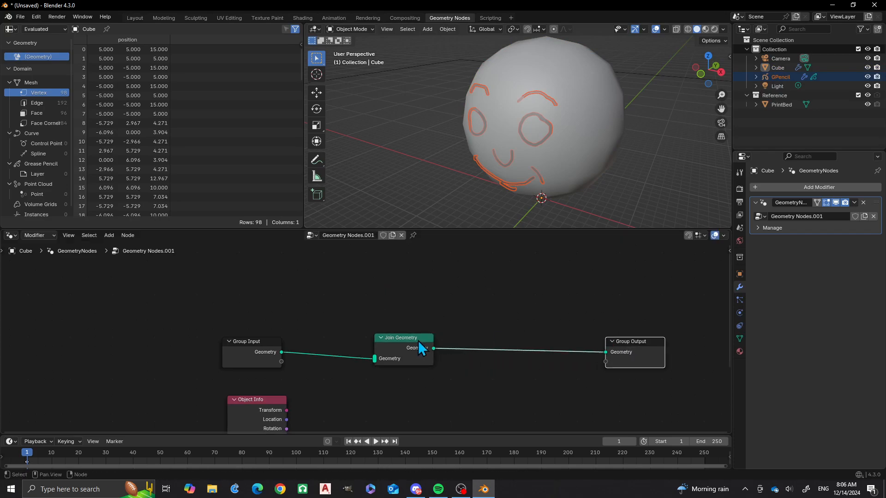
{"action": "left_click_drag", "start_coordinate": [420, 338], "coordinate": [531, 343]}
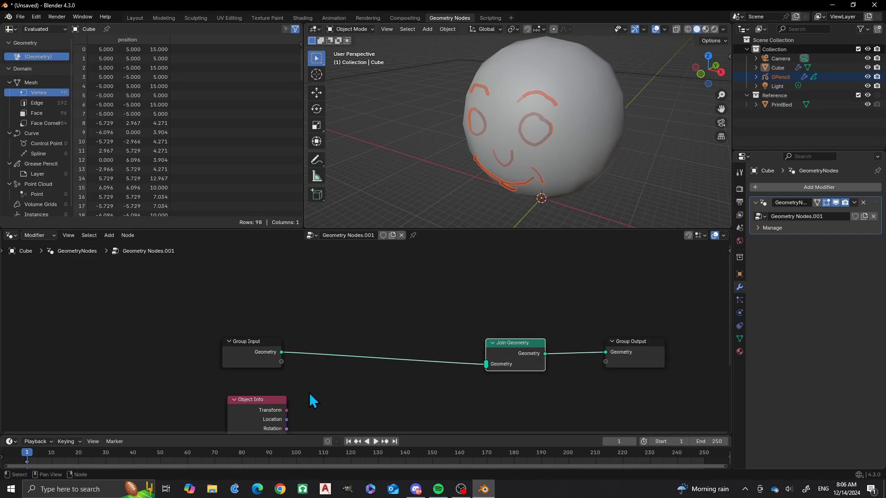
Connect the Geometry output of the GPencil Object Info node to Join Geometry.
{"action": "left_click", "coordinate": [258, 400]}
{"action": "middle_click_drag", "start_coordinate": [344, 405], "coordinate": [360, 348]}
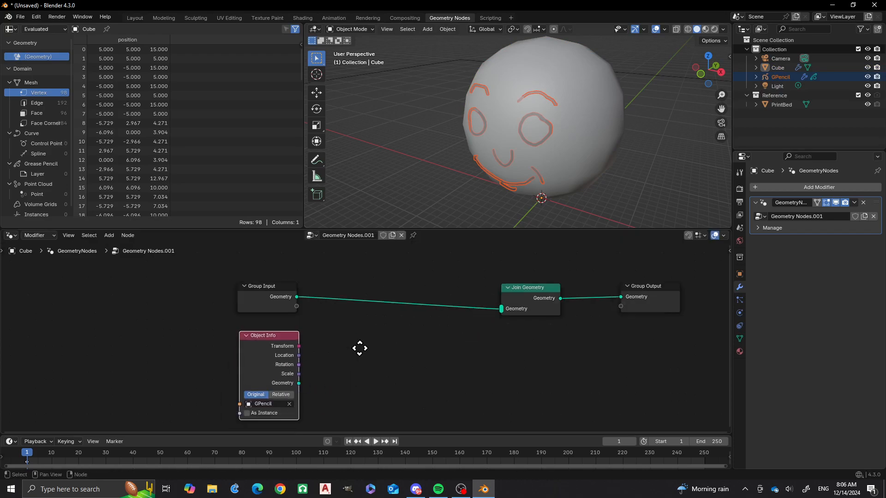
{"action": "mouse_move", "coordinate": [299, 380]}
{"action": "left_mouse_down"}
{"action": "mouse_move", "coordinate": [506, 346]}
{"action": "mouse_move", "coordinate": [504, 317]}
{"action": "left_mouse_up"}
{"action": "scroll", "coordinate": [520, 98], "scroll_direction": "up", "scroll_amount": 2}
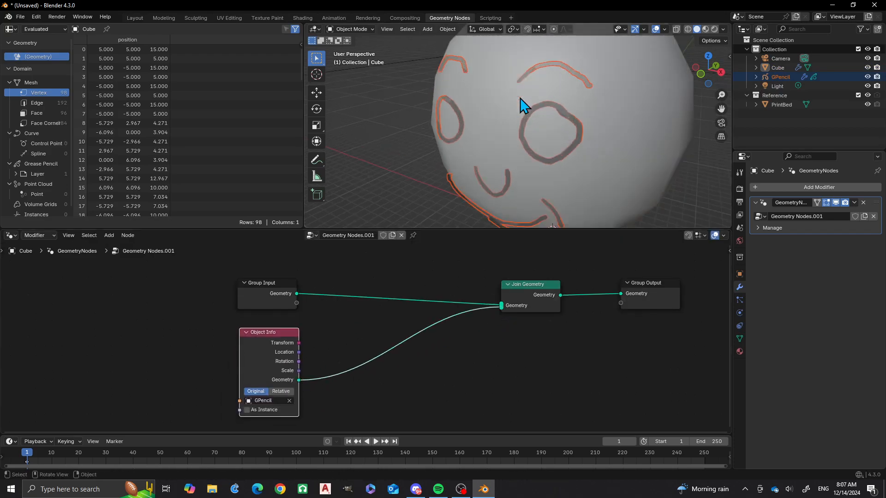
{"action": "scroll", "coordinate": [524, 107], "scroll_direction": "down", "scroll_amount": 3}
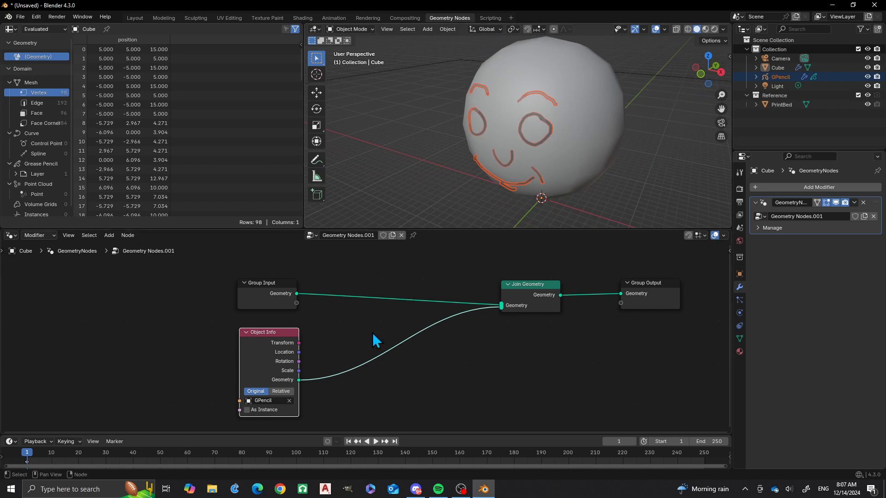
Insert a Curve to Mesh node on the link between Object Info and Join Geometry.
{"action": "key", "text": "shift+a"}
{"action": "left_click", "coordinate": [349, 292]}
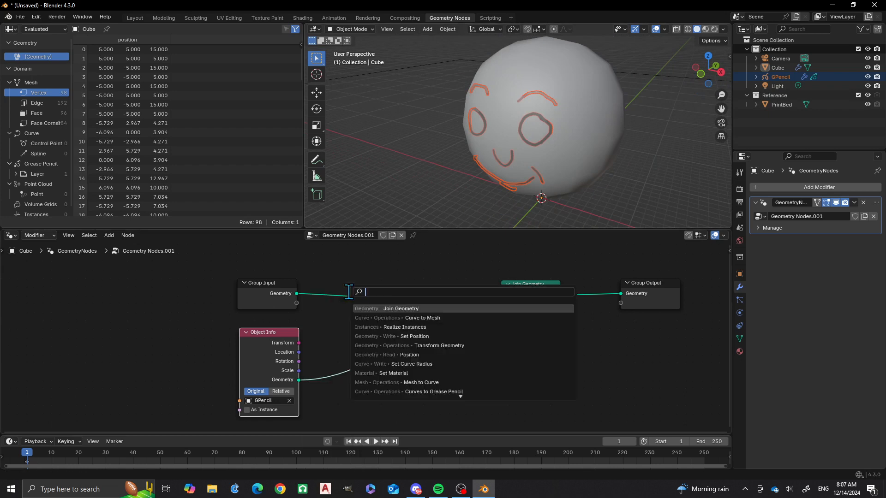
{"action": "type", "text": "to"}
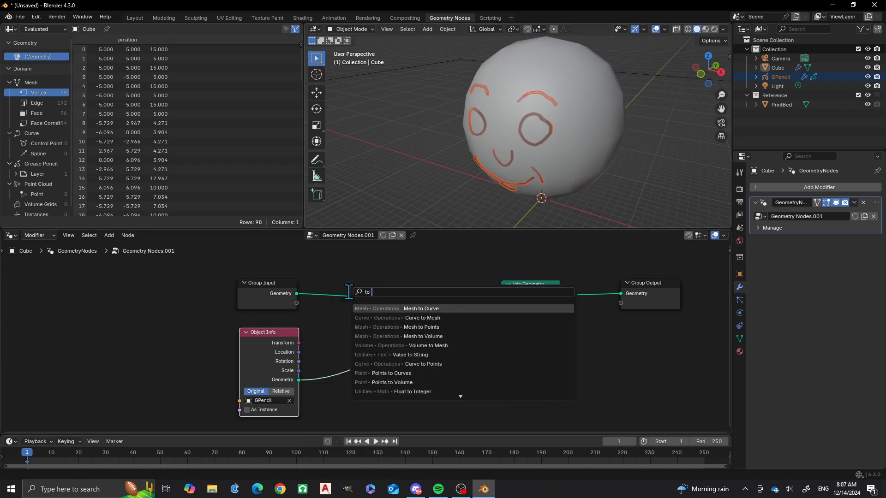
{"action": "type", "text": " mesh"}
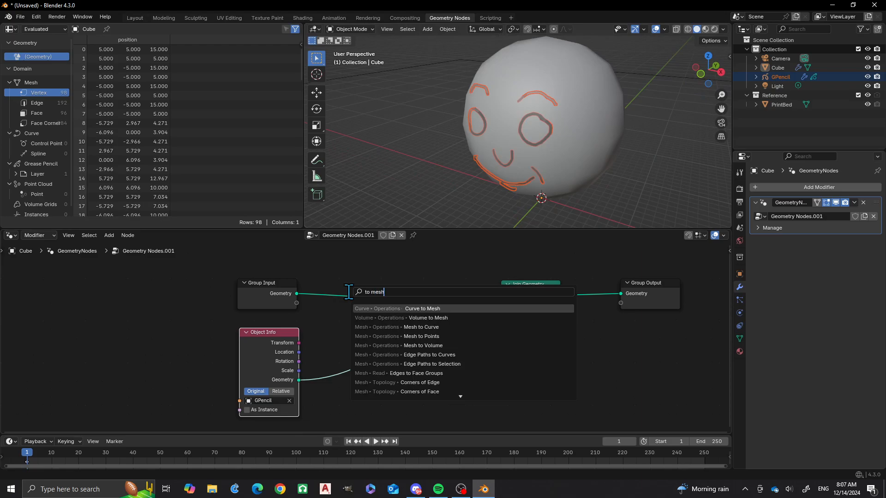
{"action": "key", "text": "Return"}
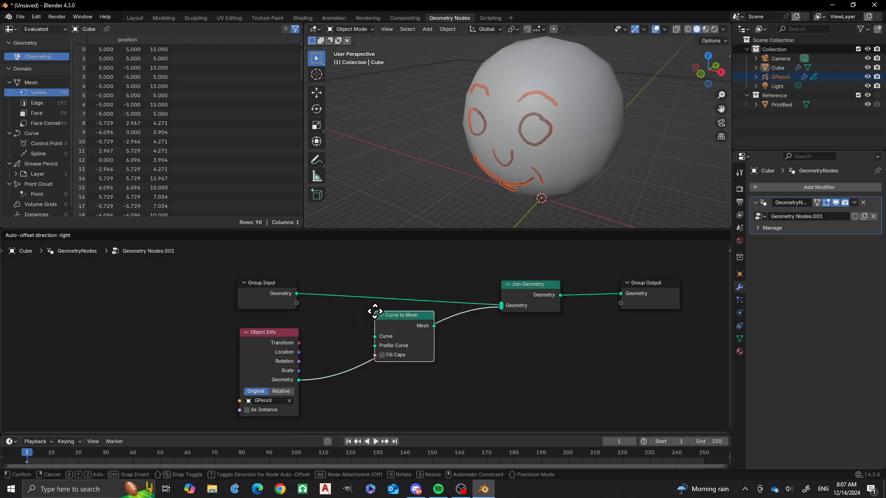
{"action": "left_click", "coordinate": [374, 312]}
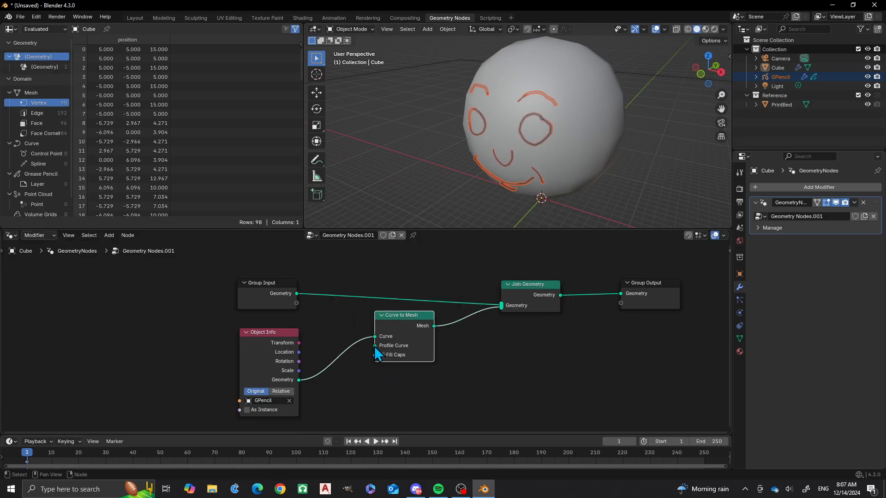
Add a Curve Circle node connected to the Profile Curve input of Curve to Mesh, and place it below Object Info.
{"action": "left_click_drag", "start_coordinate": [375, 346], "coordinate": [348, 406]}
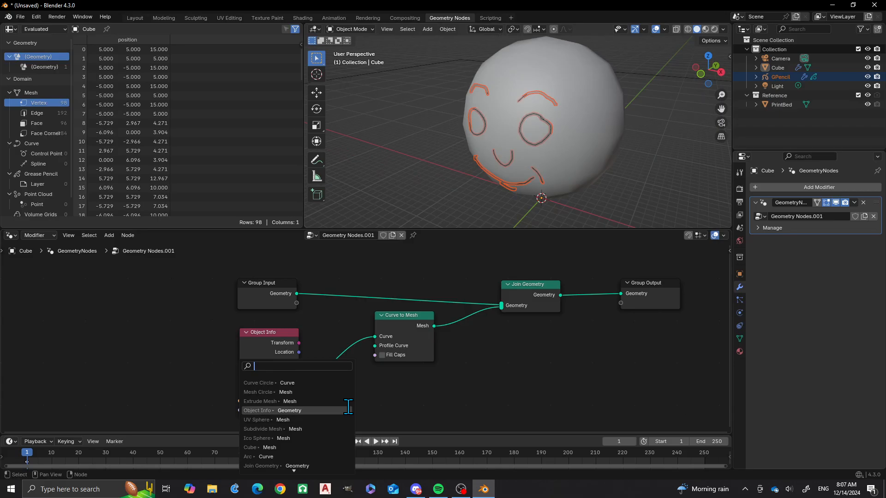
{"action": "type", "text": "to"}
{"action": "key", "text": "BackSpace"}
{"action": "key", "text": "BackSpace"}
{"action": "type", "text": "circle"}
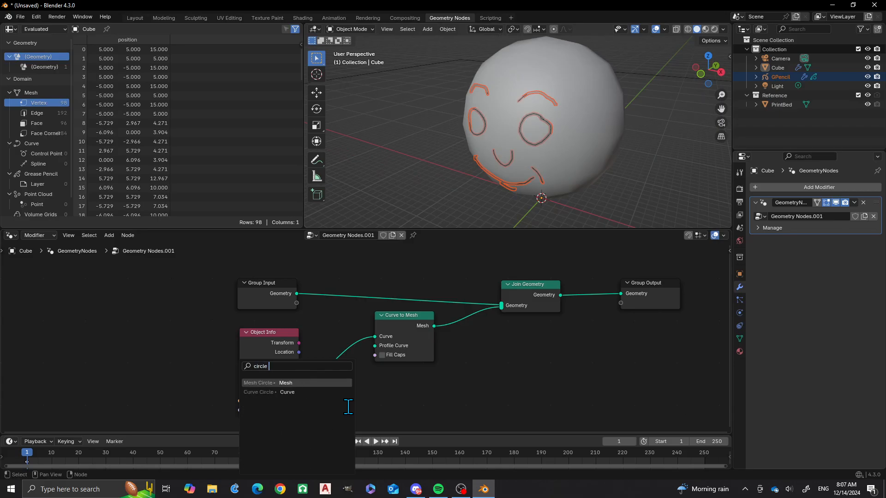
{"action": "type", "text": " curc"}
{"action": "key", "text": "Return"}
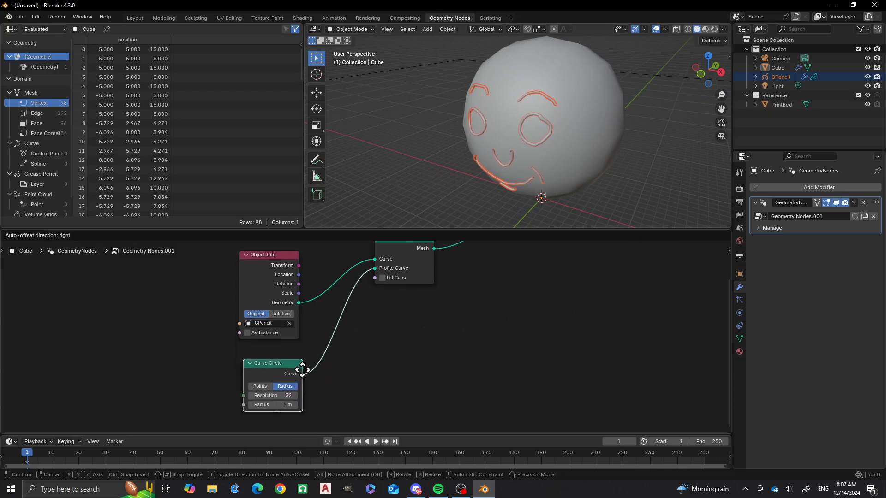
{"action": "left_click", "coordinate": [301, 369]}
Try applying the sphere's GeometryNodes modifier, inspect the result, and undo the application.
{"action": "scroll", "coordinate": [526, 116], "scroll_direction": "up", "scroll_amount": 3}
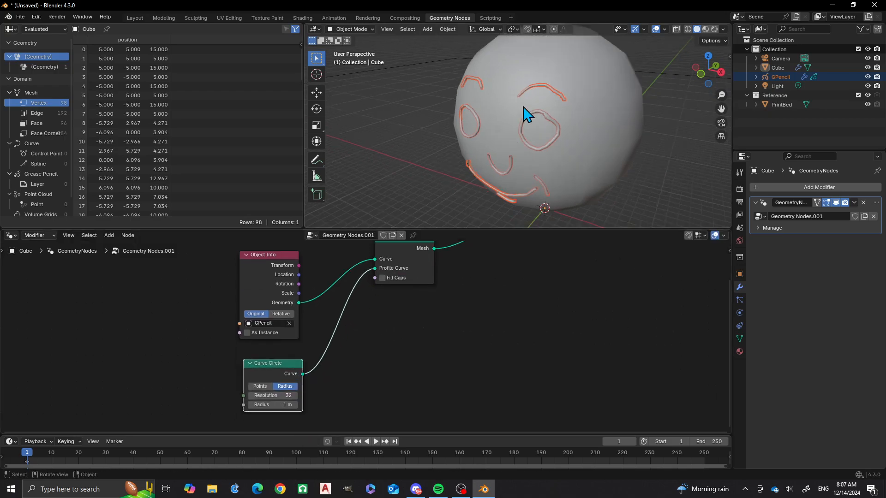
{"action": "scroll", "coordinate": [526, 115], "scroll_direction": "down", "scroll_amount": 3}
{"action": "middle_click_drag", "start_coordinate": [570, 106], "coordinate": [513, 150]}
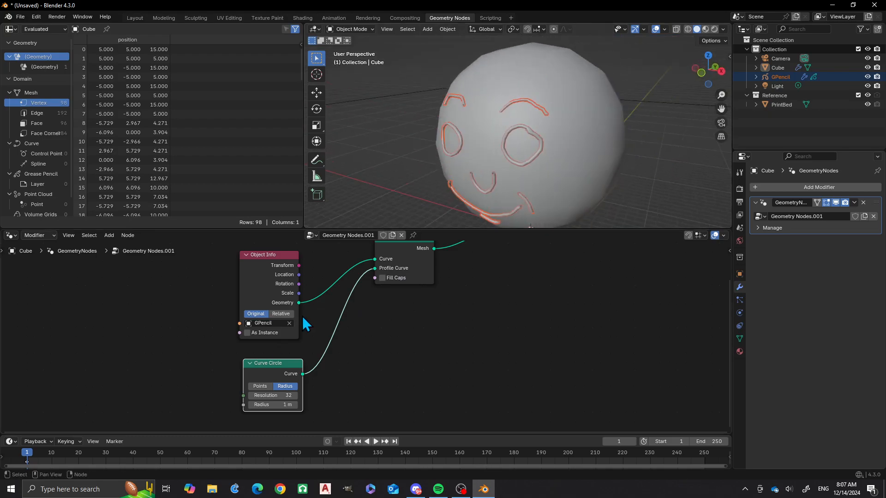
{"action": "left_click", "coordinate": [566, 93]}
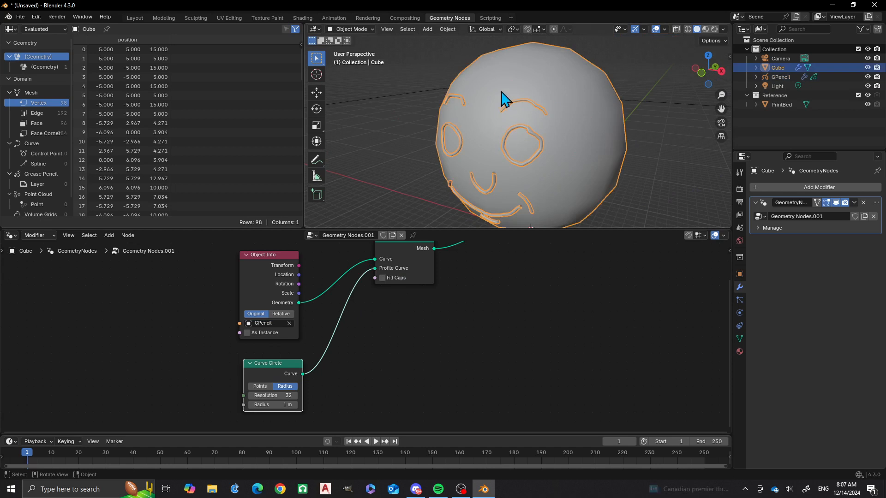
{"action": "middle_click_drag", "start_coordinate": [504, 95], "coordinate": [502, 121]}
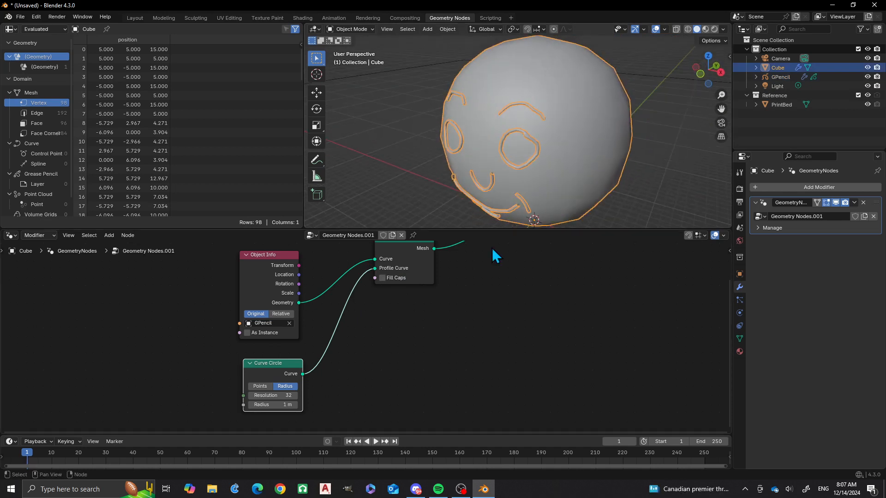
{"action": "left_click", "coordinate": [853, 204]}
{"action": "left_click", "coordinate": [818, 212]}
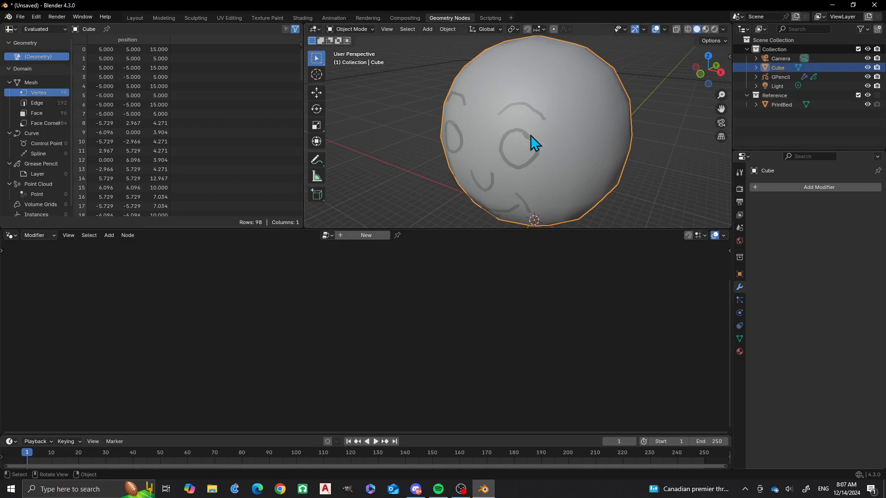
{"action": "middle_click_drag", "start_coordinate": [578, 135], "coordinate": [571, 152]}
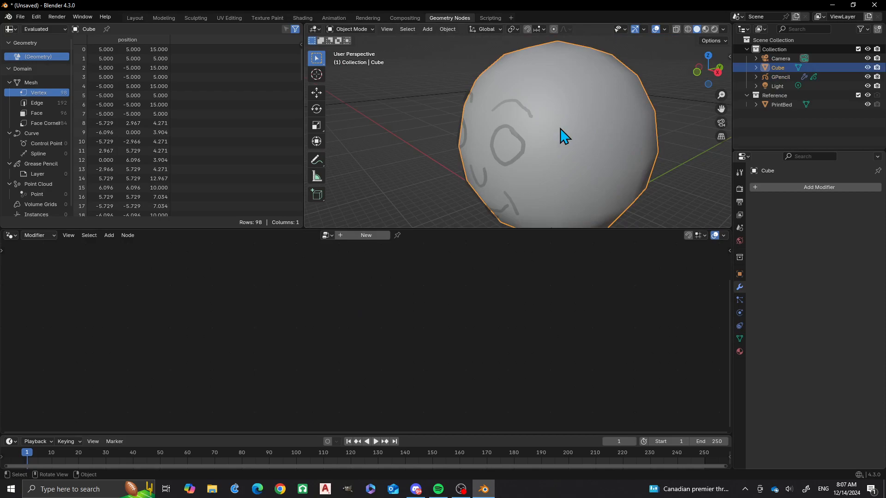
{"action": "key", "text": "ctrl"}
{"action": "key", "text": "ctrl+z"}
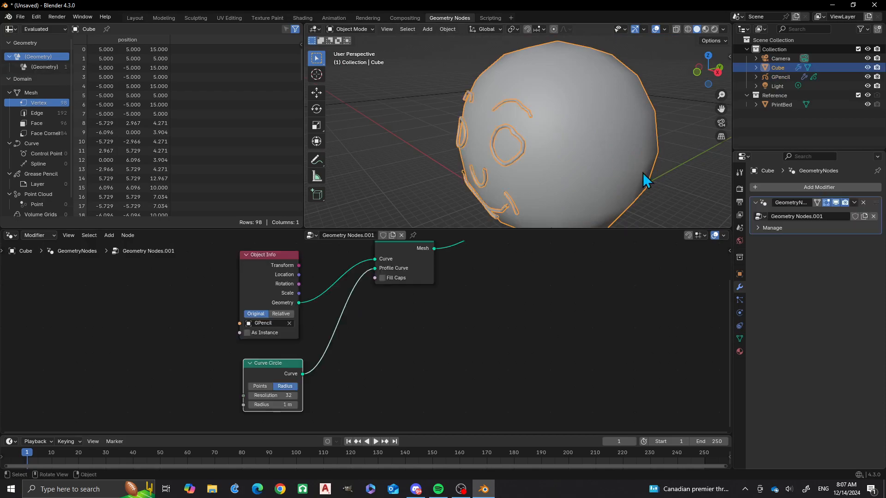
Space out Join Geometry and Curve to Mesh, and insert a Realize Instances node on the link between them.
{"action": "scroll", "coordinate": [434, 306], "scroll_direction": "down", "scroll_amount": 3}
{"action": "middle_click_drag", "start_coordinate": [489, 299], "coordinate": [483, 357]}
{"action": "left_click_drag", "start_coordinate": [496, 292], "coordinate": [508, 292]}
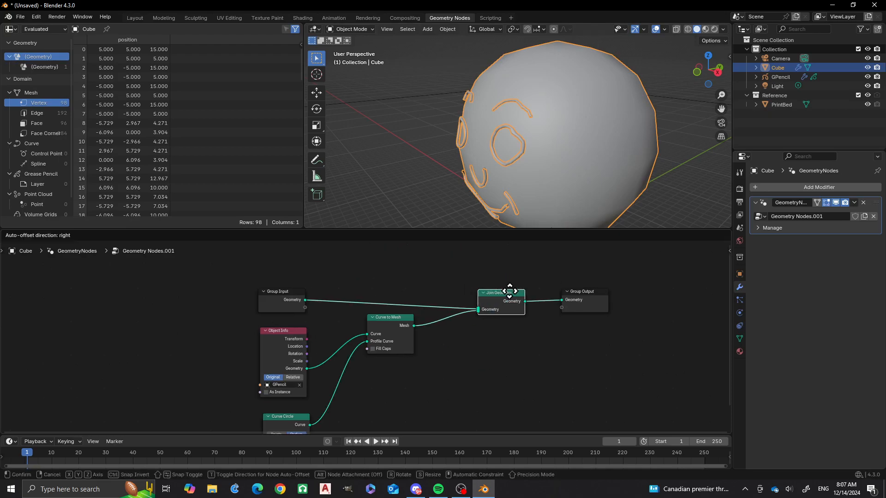
{"action": "left_click_drag", "start_coordinate": [386, 314], "coordinate": [368, 328]}
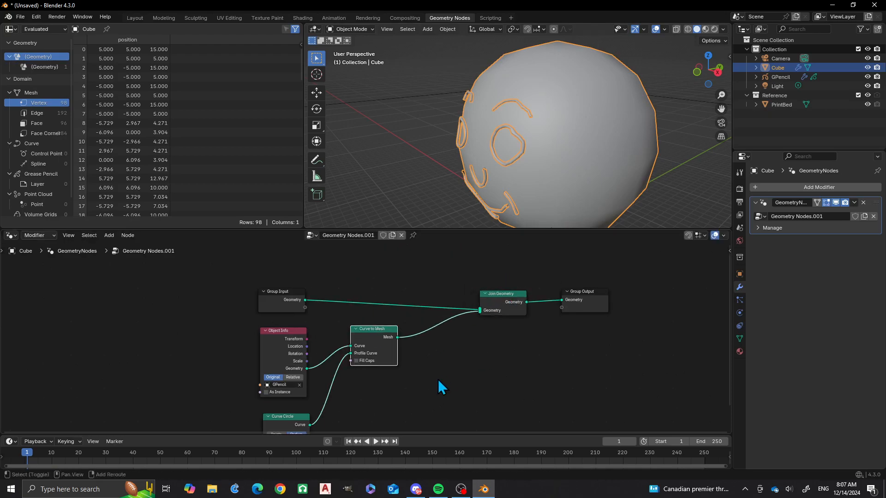
{"action": "key", "text": "shift+a"}
{"action": "left_click", "coordinate": [403, 287]}
{"action": "type", "text": "realize"}
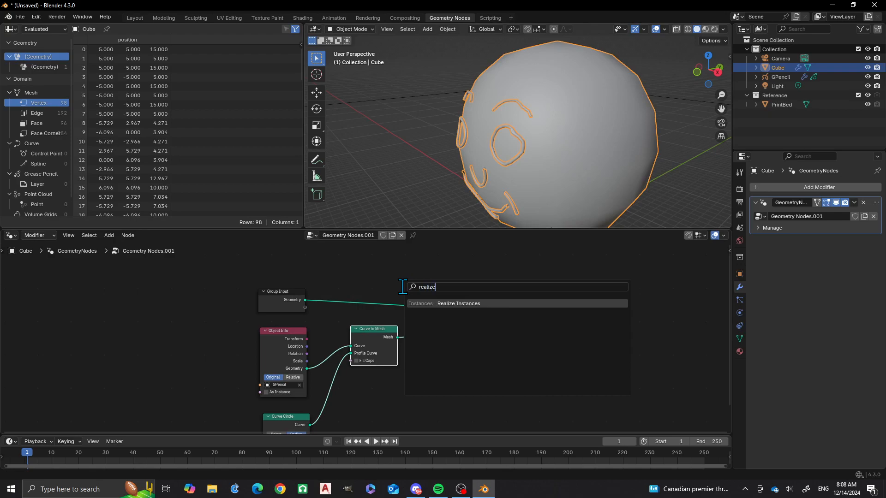
{"action": "key", "text": "Return"}
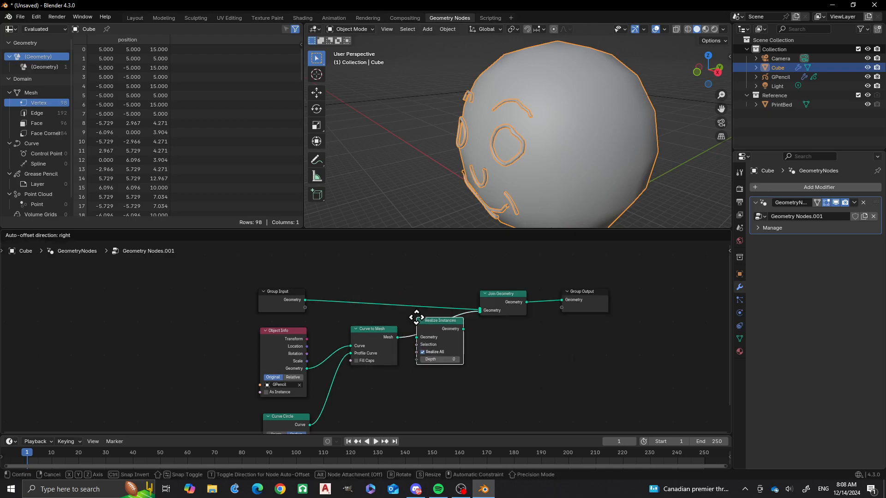
{"action": "left_click", "coordinate": [430, 322]}
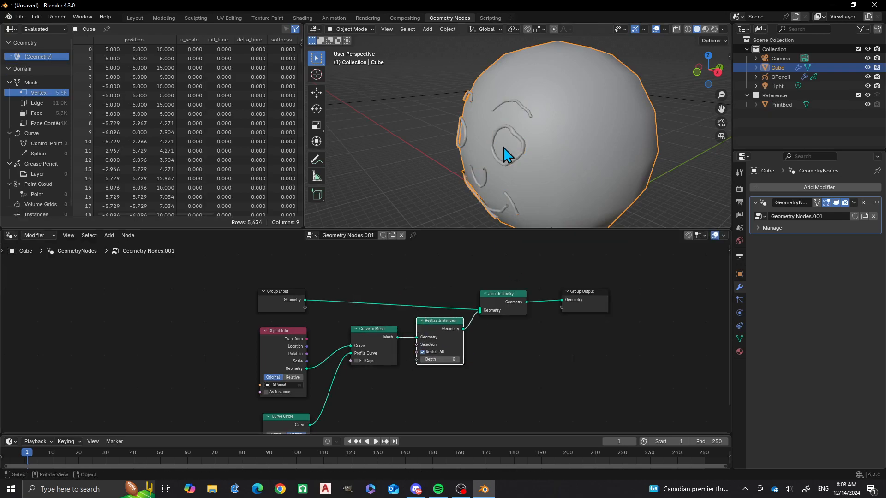
Apply the sphere's GeometryNodes modifier and hide the GPencil object.
{"action": "mouse_move", "coordinate": [505, 154]}
{"action": "middle_mouse_down"}
{"action": "mouse_move", "coordinate": [527, 155]}
{"action": "mouse_move", "coordinate": [520, 154]}
{"action": "middle_mouse_up"}
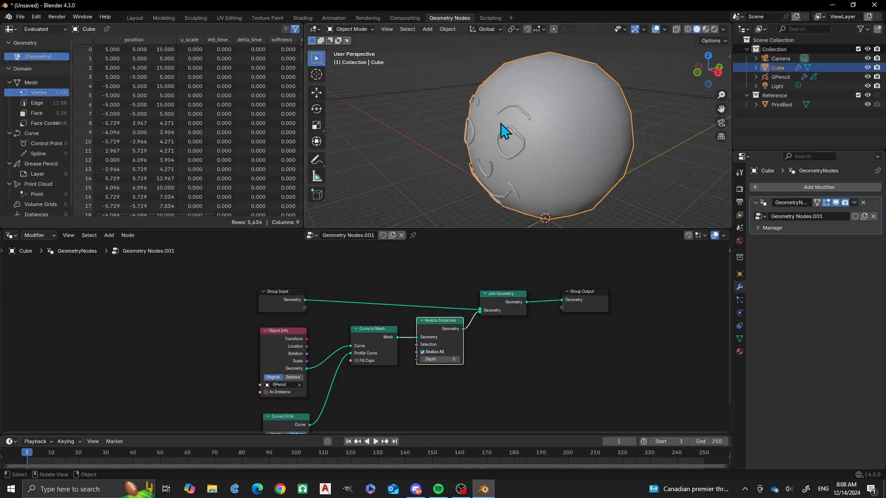
{"action": "scroll", "coordinate": [531, 132], "scroll_direction": "up", "scroll_amount": 2}
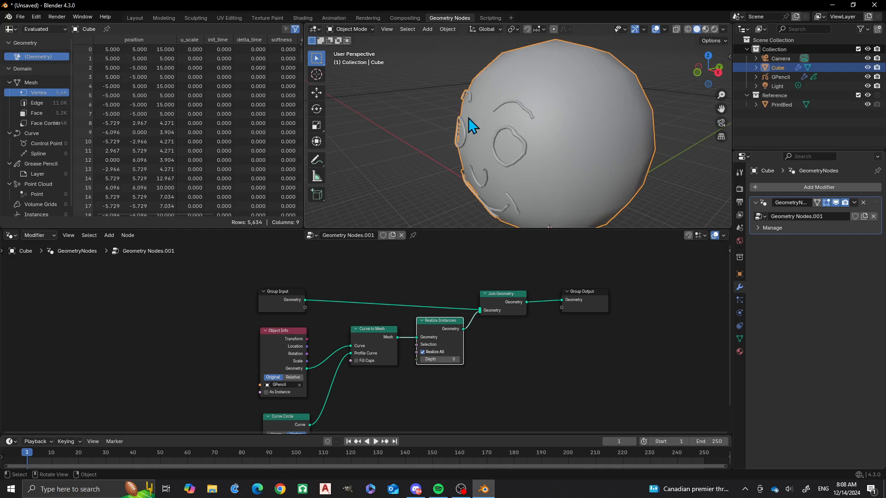
{"action": "left_click", "coordinate": [854, 202]}
{"action": "left_click", "coordinate": [817, 213]}
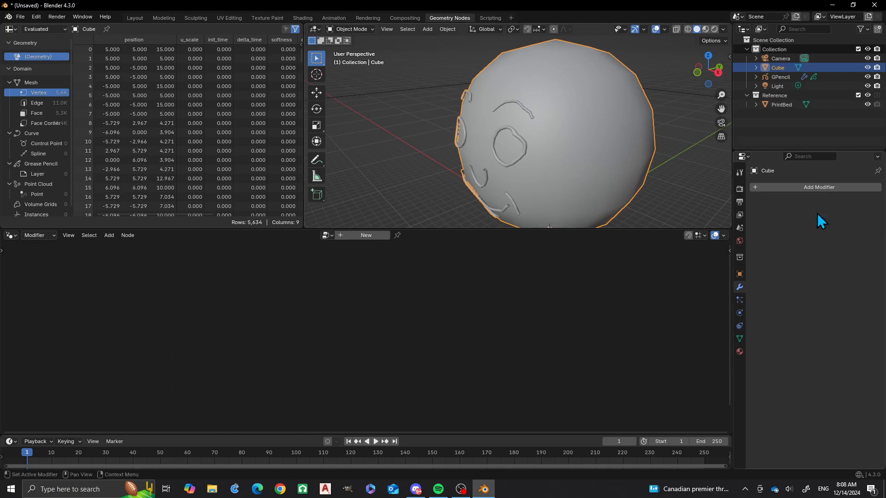
{"action": "left_click", "coordinate": [868, 77]}
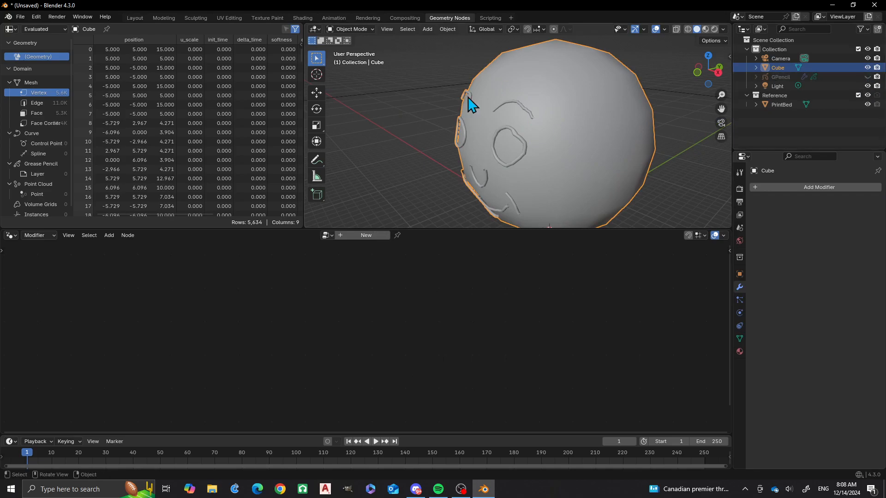
Examine the joined face geometry on the sphere, including its mesh up close in Edit Mode, and return to Object Mode.
{"action": "scroll", "coordinate": [540, 135], "scroll_direction": "down", "scroll_amount": 2}
{"action": "middle_click_drag", "start_coordinate": [535, 135], "coordinate": [561, 130]}
{"action": "scroll", "coordinate": [488, 129], "scroll_direction": "up", "scroll_amount": 3}
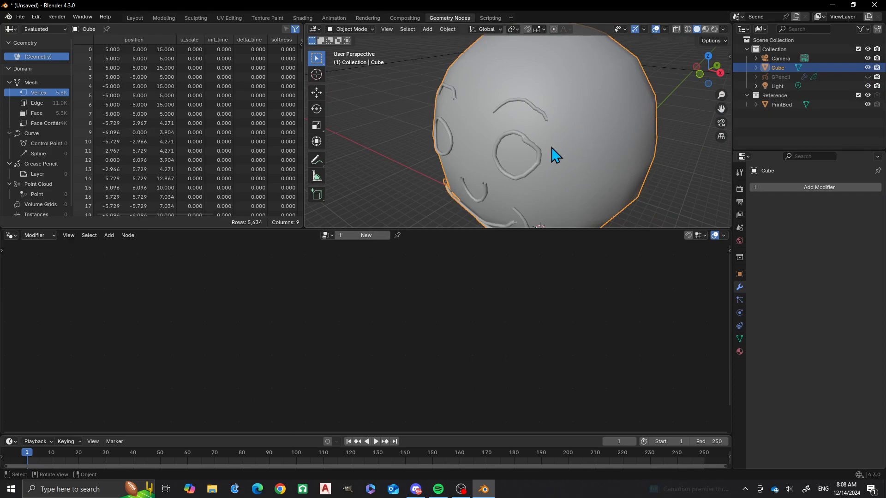
{"action": "scroll", "coordinate": [551, 121], "scroll_direction": "down", "scroll_amount": 3}
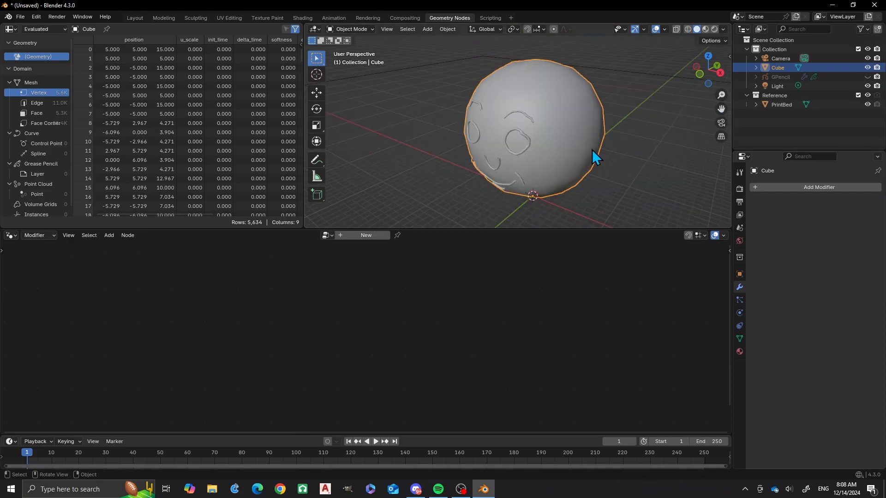
{"action": "middle_click_drag", "start_coordinate": [591, 151], "coordinate": [569, 138], "text": "shift"}
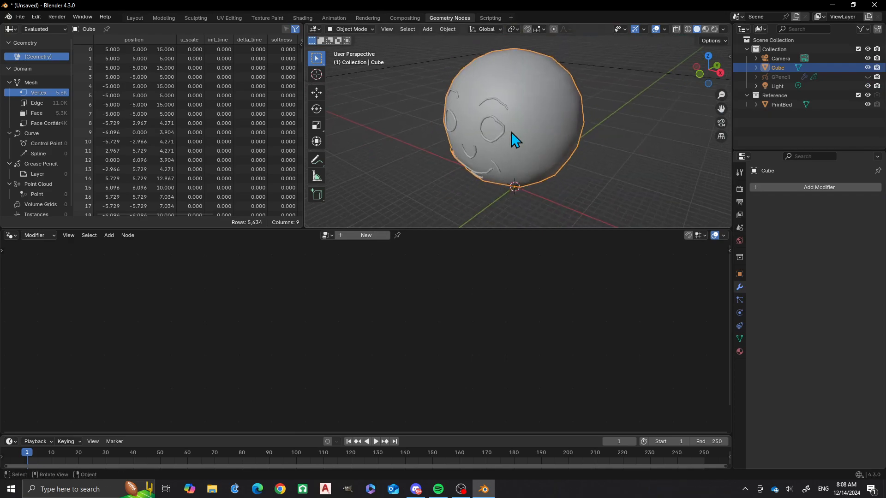
{"action": "key", "text": "Tab"}
{"action": "scroll", "coordinate": [511, 130], "scroll_direction": "up", "scroll_amount": 5}
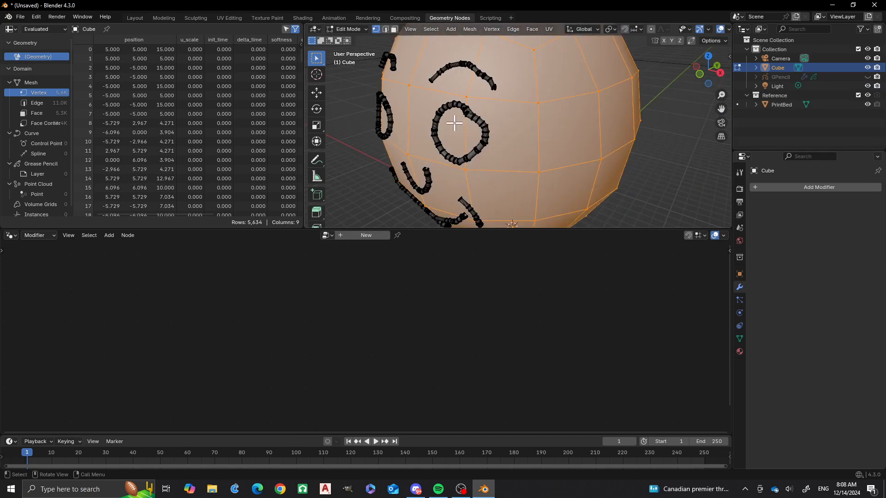
{"action": "scroll", "coordinate": [435, 103], "scroll_direction": "up", "scroll_amount": 2}
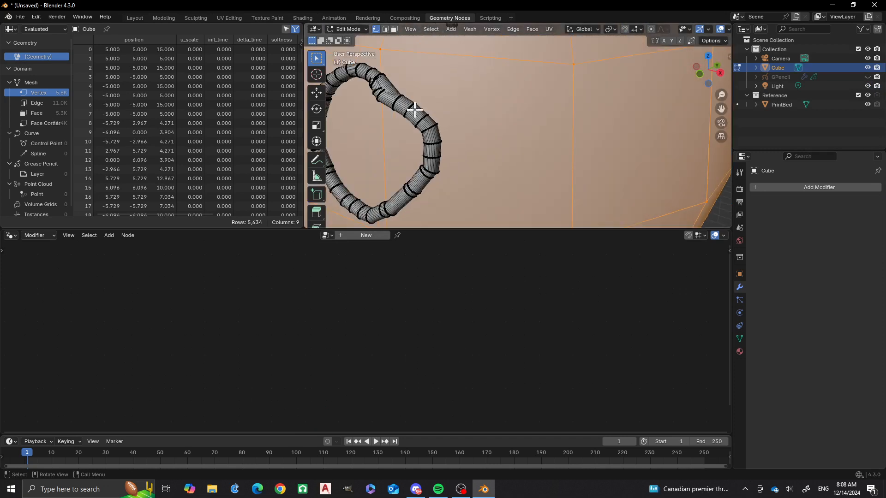
{"action": "scroll", "coordinate": [418, 107], "scroll_direction": "down", "scroll_amount": 5}
{"action": "scroll", "coordinate": [418, 107], "scroll_direction": "down", "scroll_amount": 3}
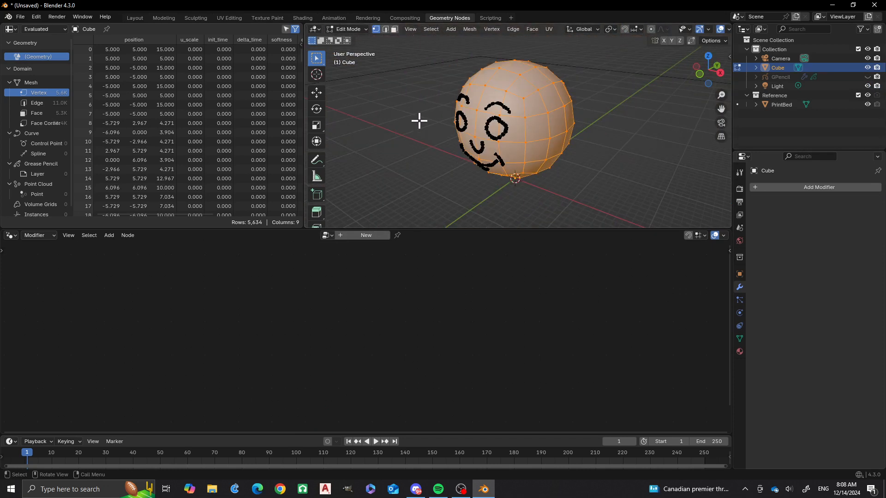
{"action": "key", "text": "Tab"}
{"action": "scroll", "coordinate": [475, 123], "scroll_direction": "up", "scroll_amount": 2}
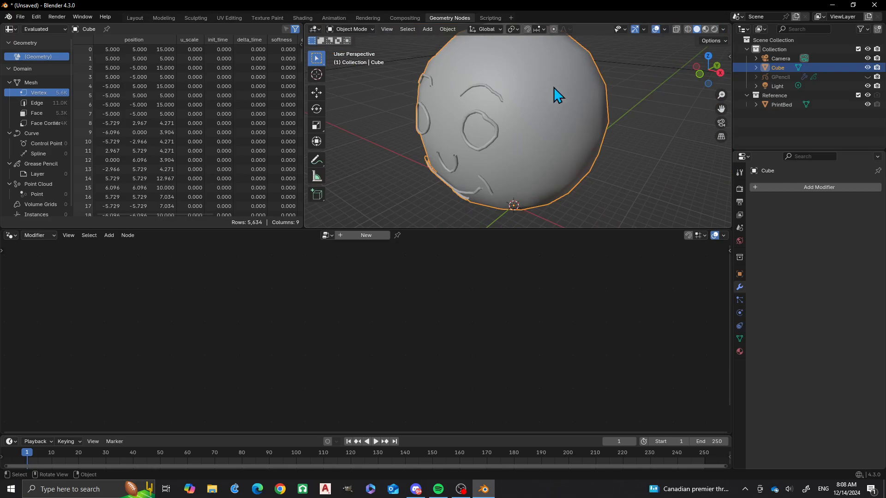
{"action": "scroll", "coordinate": [551, 87], "scroll_direction": "down", "scroll_amount": 3}
{"action": "scroll", "coordinate": [549, 144], "scroll_direction": "down", "scroll_amount": 1}
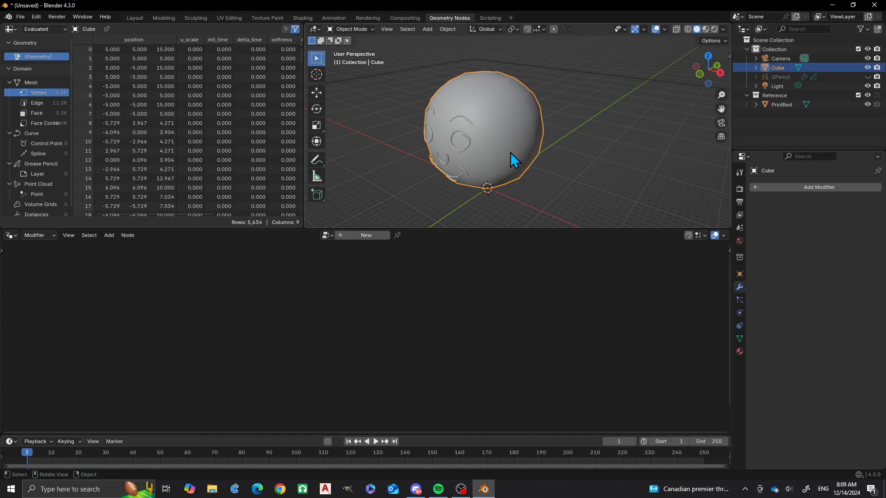
{"action": "scroll", "coordinate": [513, 118], "scroll_direction": "down", "scroll_amount": 2}
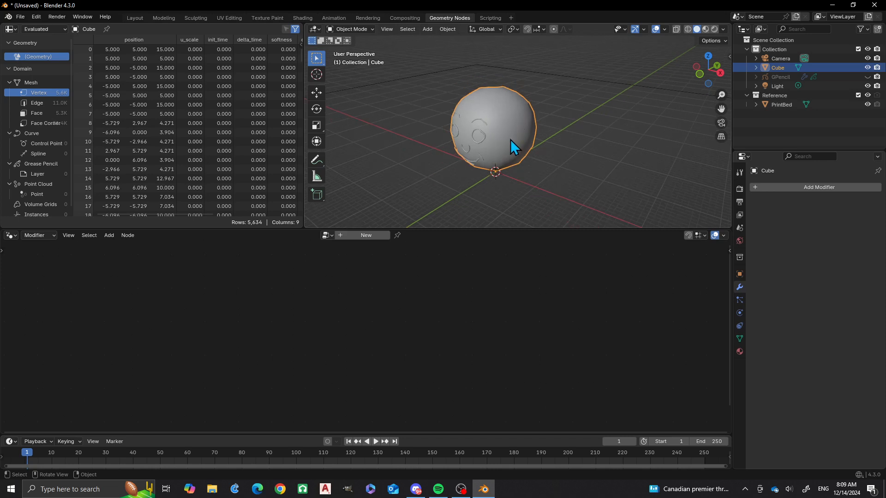
{"action": "scroll", "coordinate": [510, 139], "scroll_direction": "up", "scroll_amount": 2}
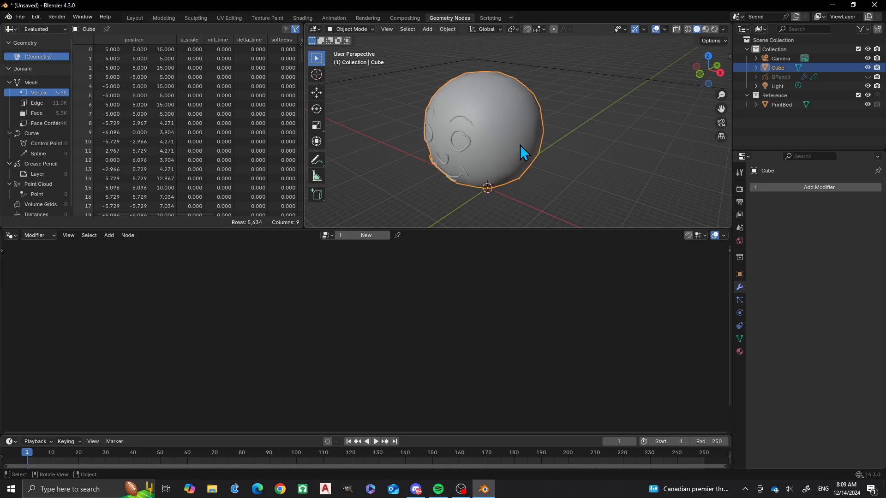
{"action": "scroll", "coordinate": [519, 145], "scroll_direction": "down", "scroll_amount": 2}
{"action": "middle_click_drag", "start_coordinate": [493, 148], "coordinate": [535, 135], "text": "shift"}
{"action": "scroll", "coordinate": [540, 129], "scroll_direction": "up", "scroll_amount": 2}
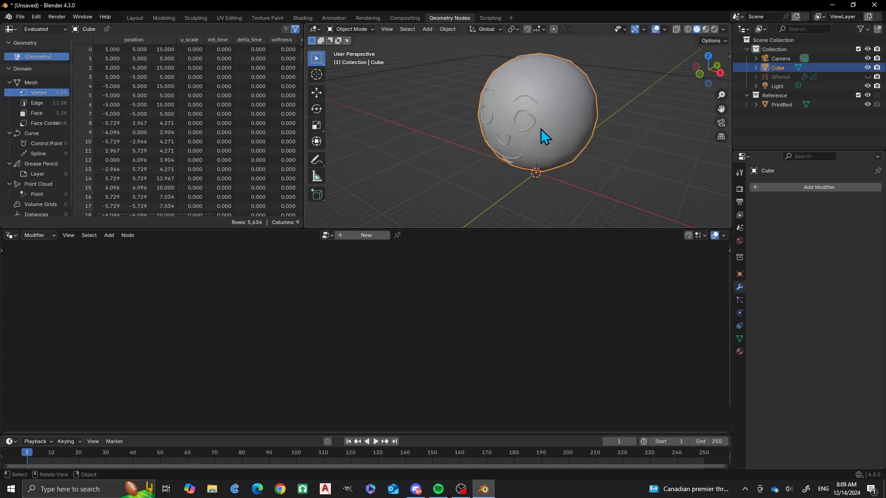